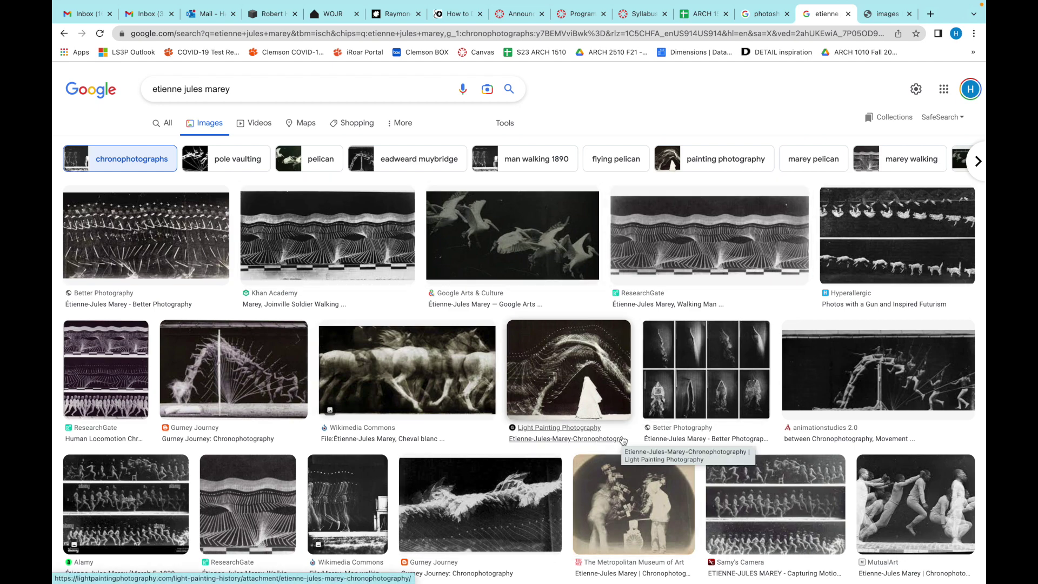
Switch from the Marey image results to the burst photos open in Preview
key("super+Tab")
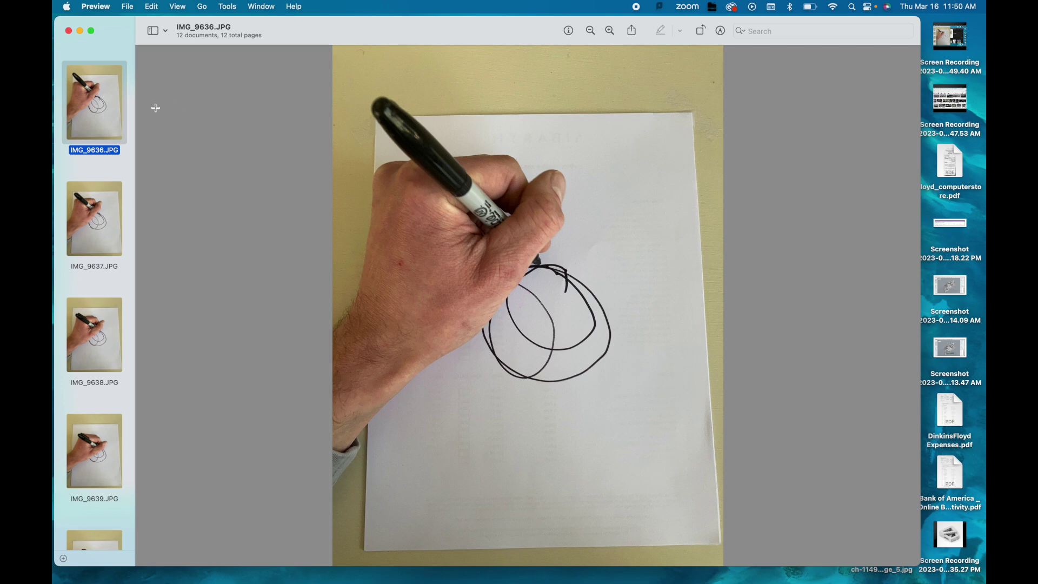
Advance through the burst frames from IMG_9636.JPG to IMG_9639.JPG
key("Down")
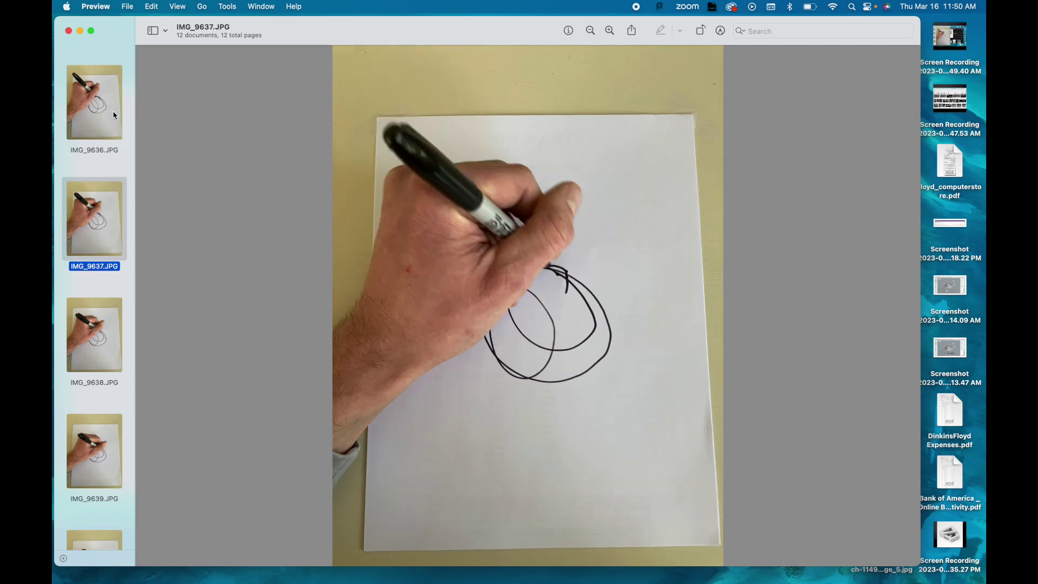
key("Down")
key("Down")
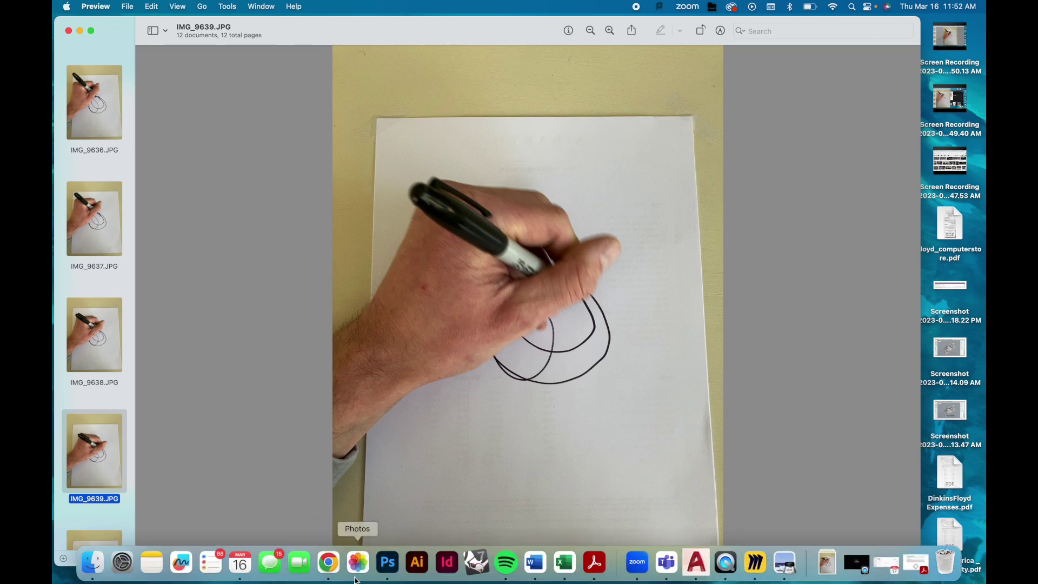
Launch Photoshop and start the File > Scripts > Load Files into Stack command
left_click(387, 564)
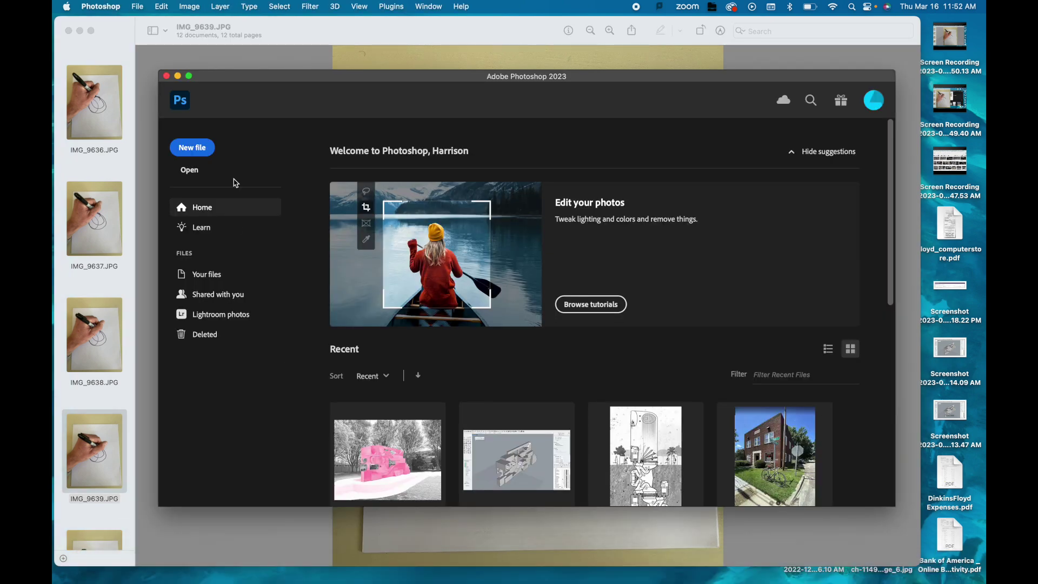
left_click(140, 7)
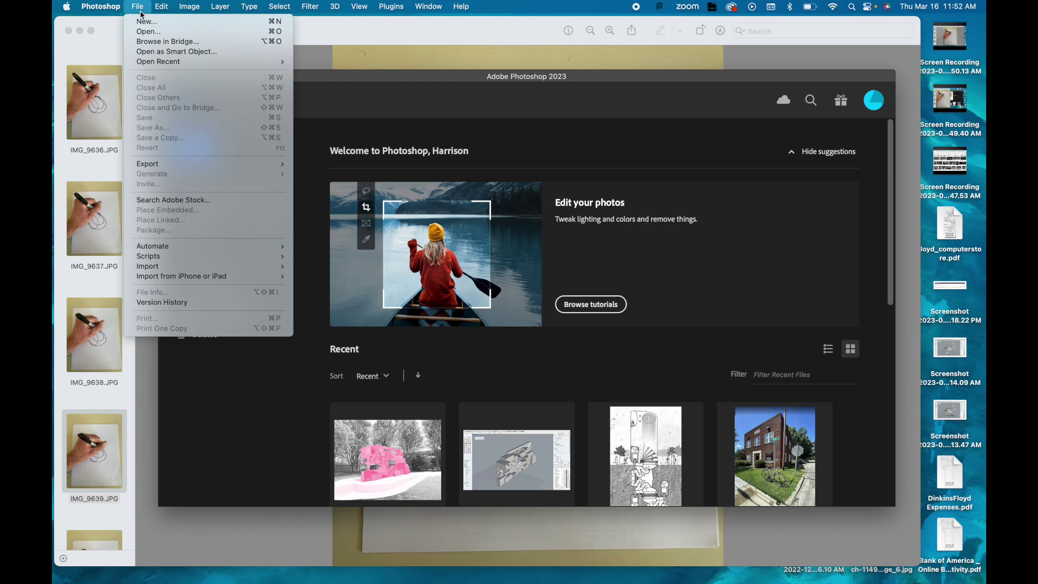
mouse_move(181, 258)
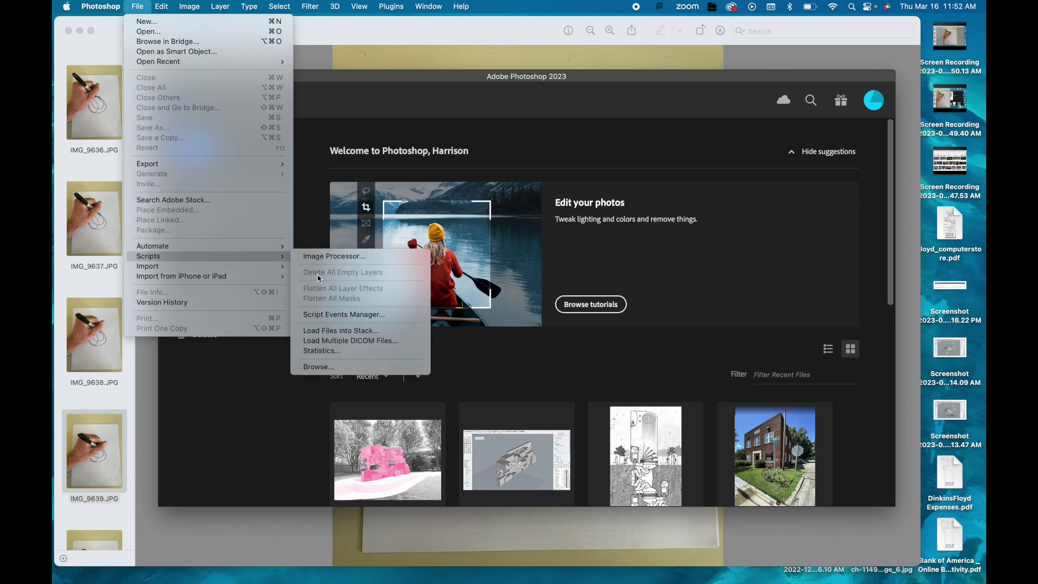
left_click(327, 332)
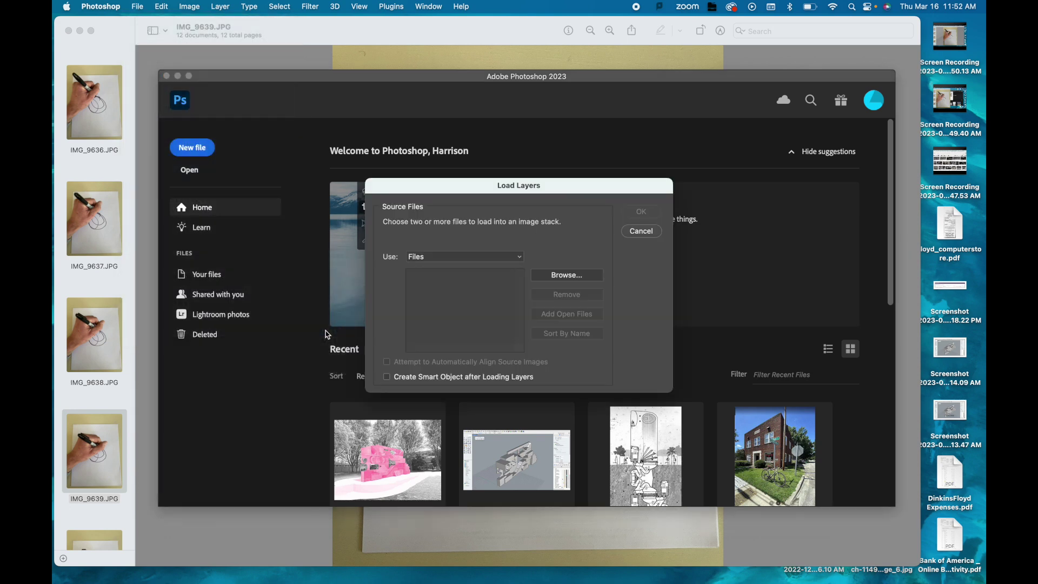
Add IMG_9636.JPG through IMG_9671.JPG, sort by name, and load them as layers
left_click(564, 280)
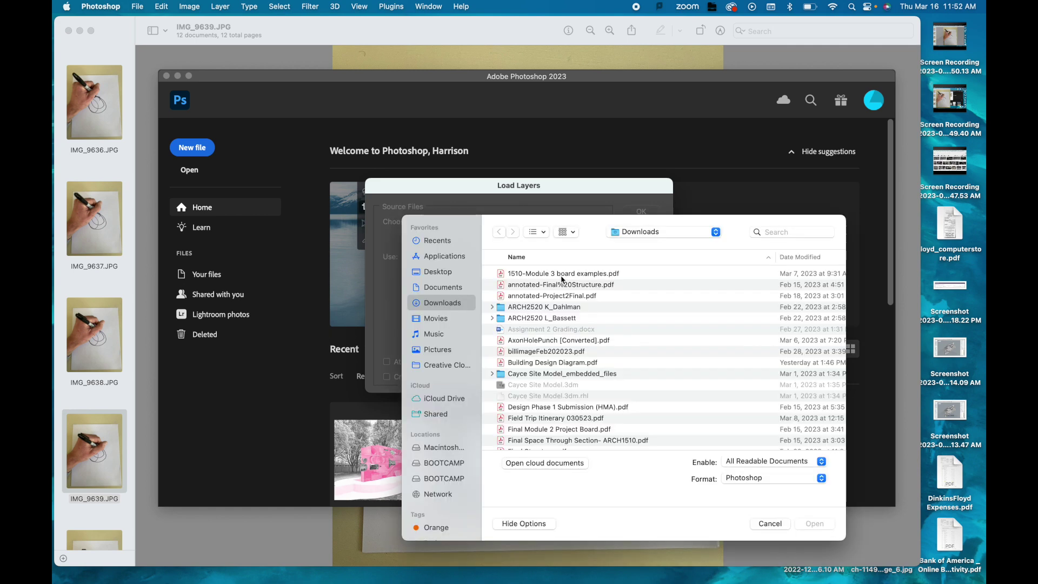
scroll(562, 280, "down", 5)
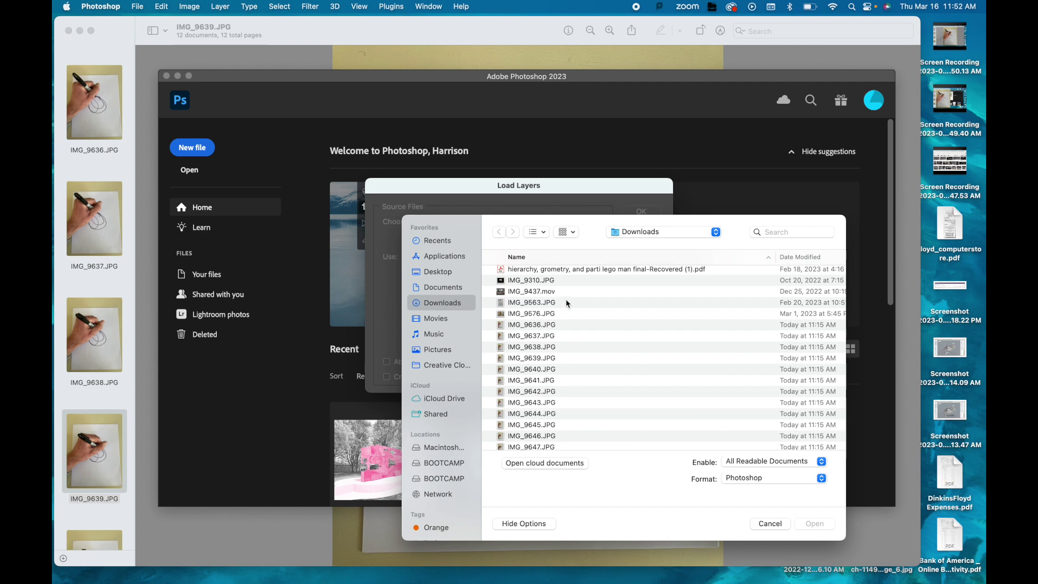
left_click(565, 322)
scroll(565, 326, "down", 5)
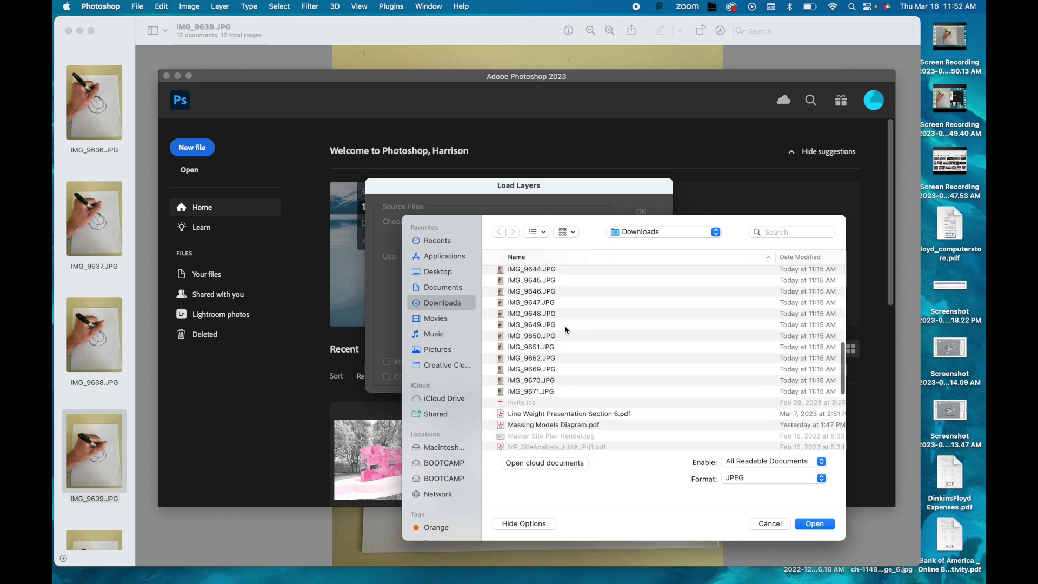
left_click(566, 377, "shift")
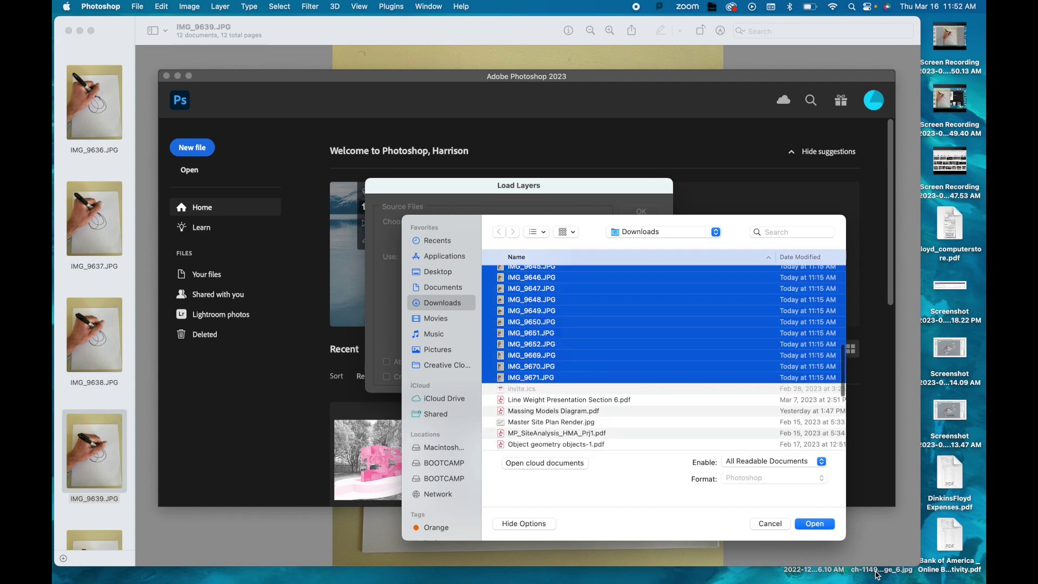
left_click(814, 524)
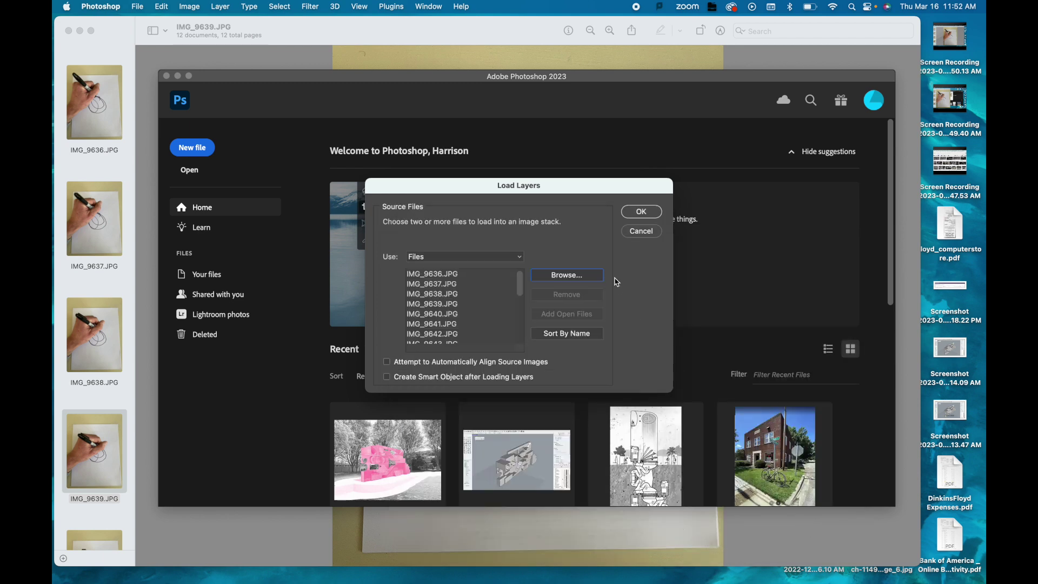
left_click(570, 339)
left_click(635, 212)
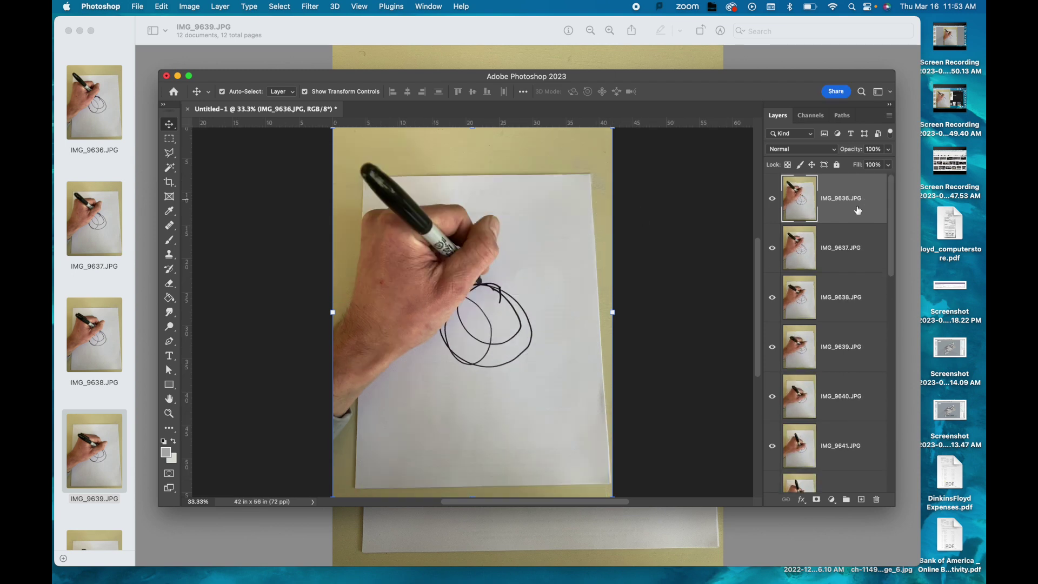
Set the photo layers to Darken blend mode at 67% opacity
scroll(842, 430, "down", 10)
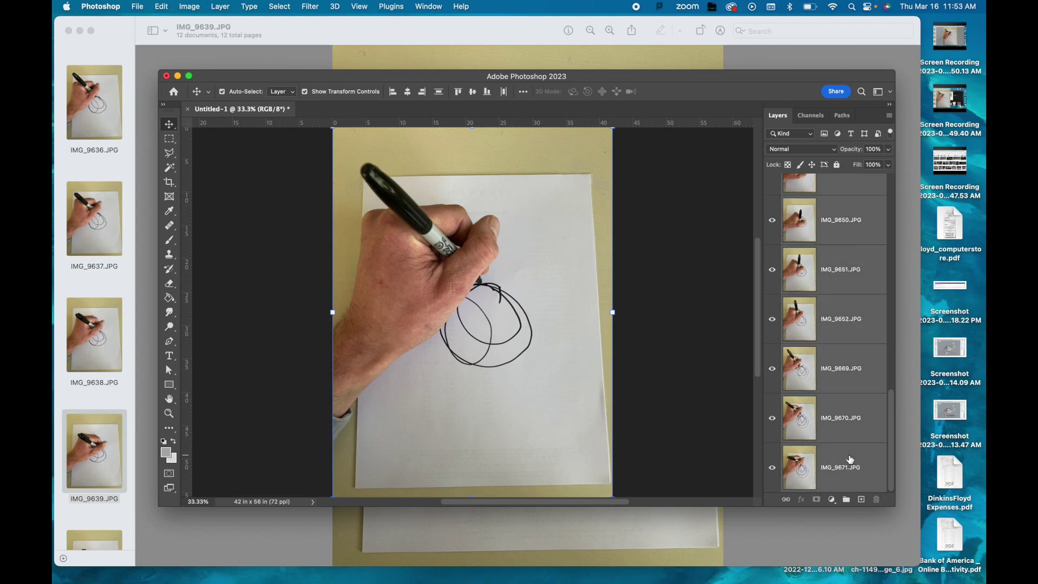
left_click(814, 150)
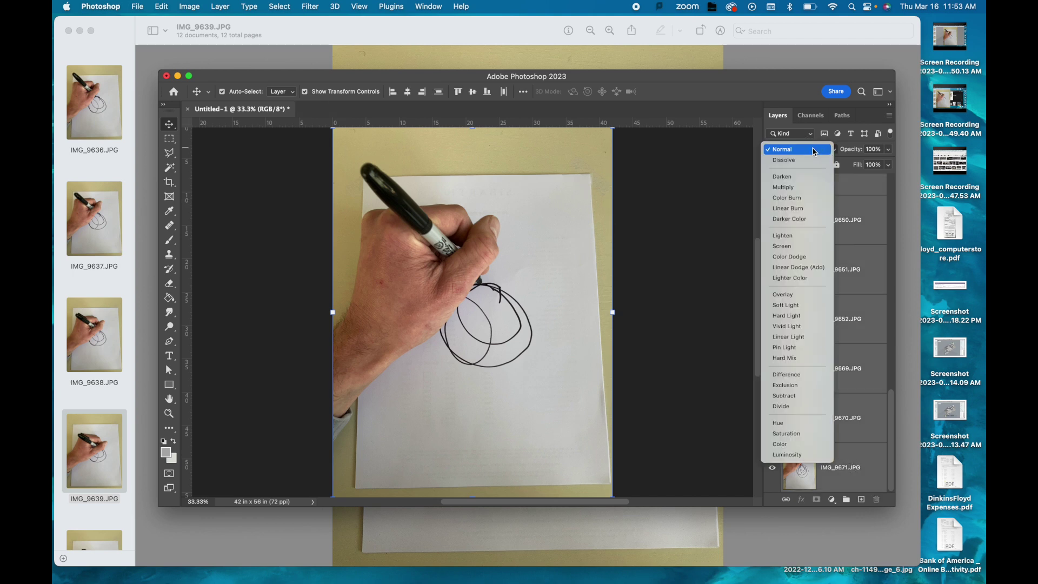
left_click(805, 177)
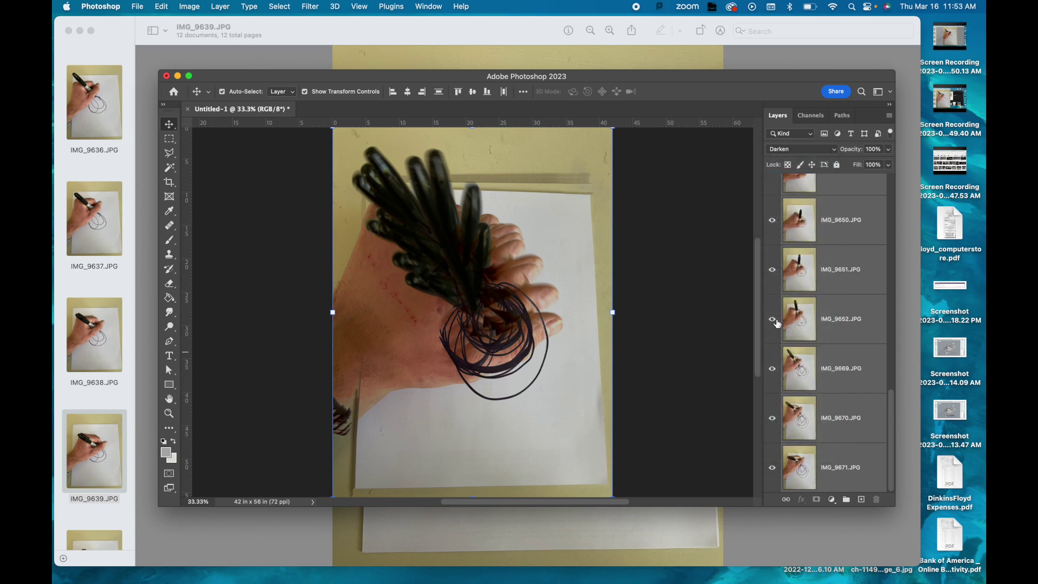
left_click(888, 165)
mouse_move(888, 166)
left_mouse_down()
mouse_move(859, 169)
mouse_move(872, 165)
left_mouse_up()
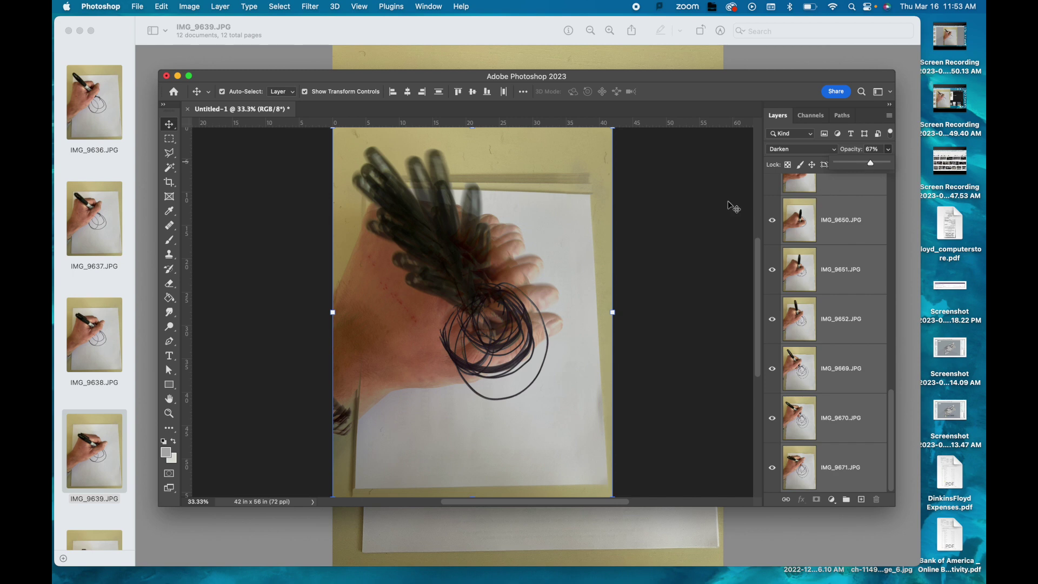
Select the top IMG_9636.JPG layer in the Layers panel
left_click(699, 250)
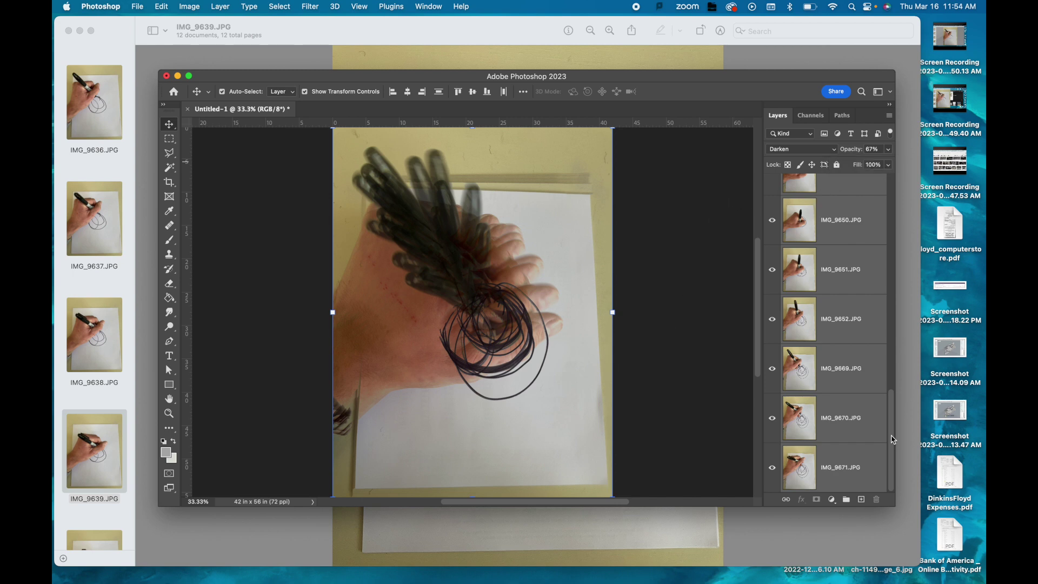
left_click_drag(890, 433, 886, 157)
left_click(856, 195)
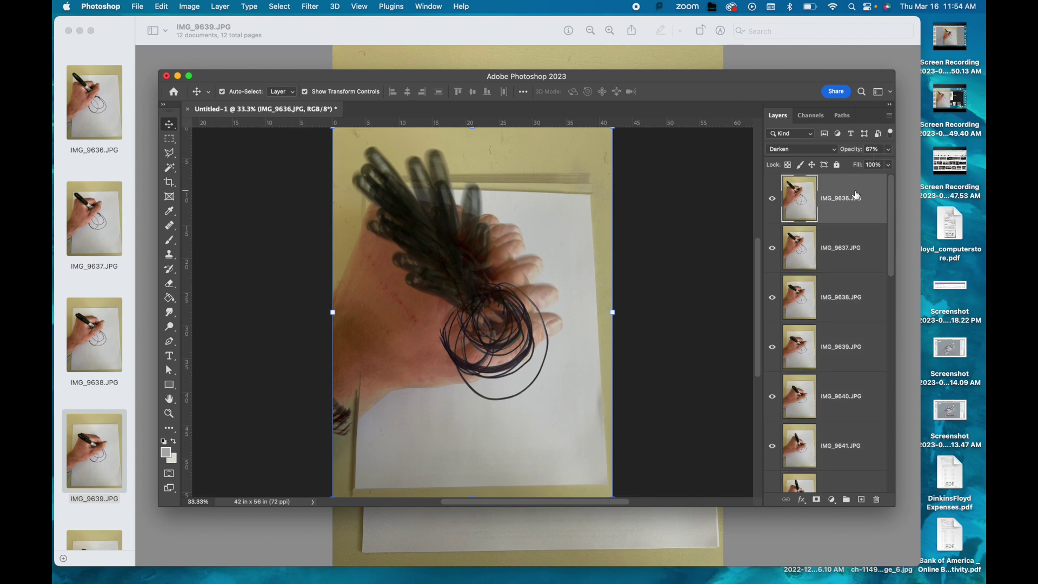
Add a Brightness/Contrast adjustment layer with contrast lowered to -9
left_click(831, 499)
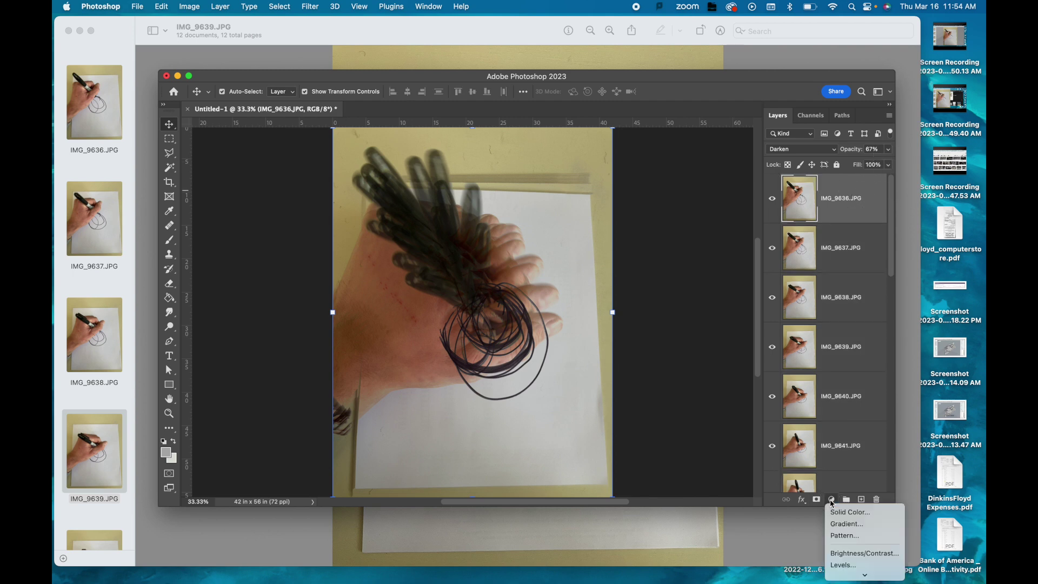
left_click(848, 557)
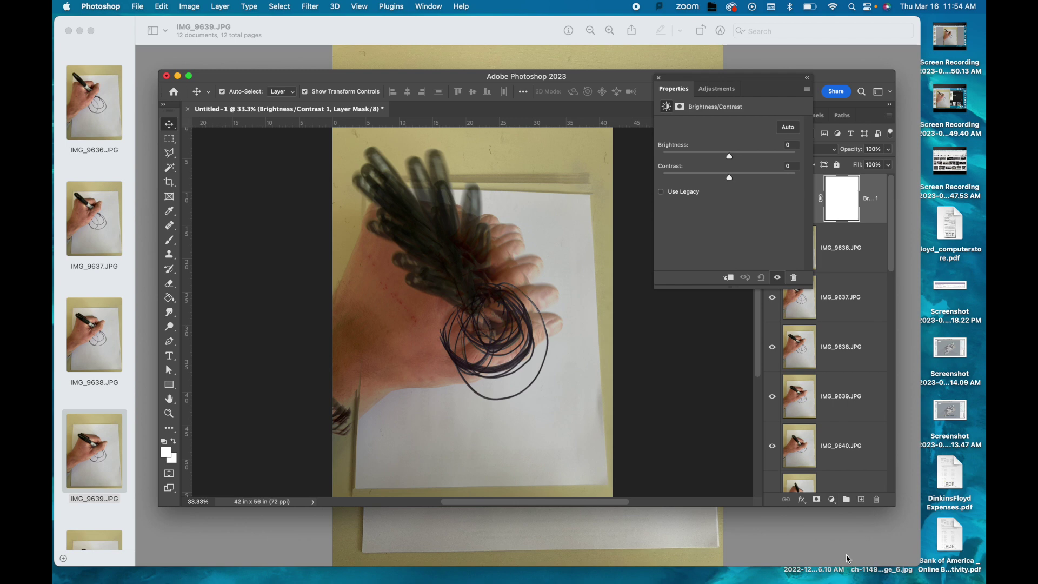
mouse_move(731, 176)
left_mouse_down()
mouse_move(762, 177)
mouse_move(702, 183)
mouse_move(719, 187)
left_mouse_up()
left_click_drag(769, 87, 698, 133)
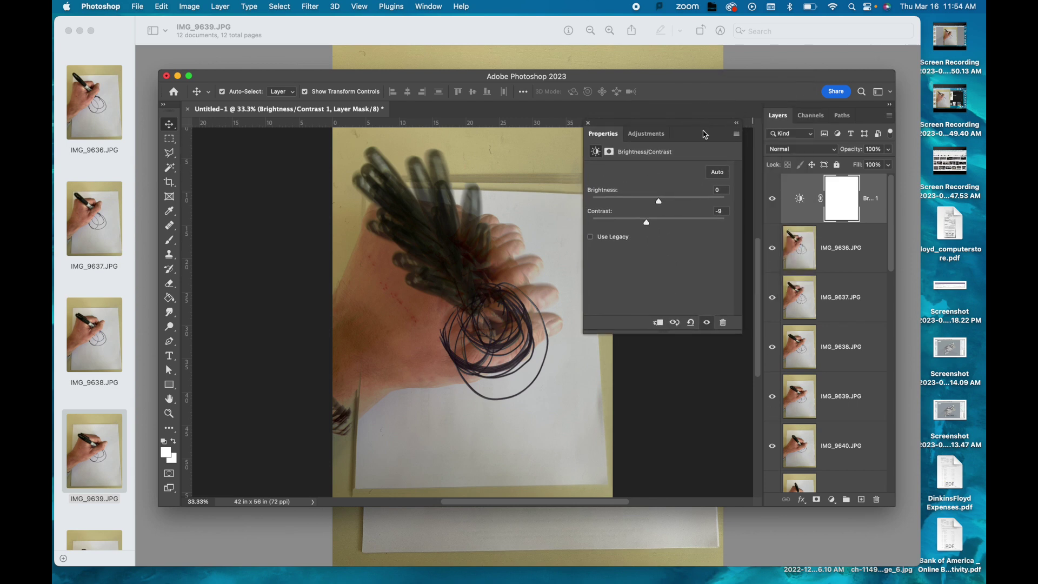
left_click(831, 499)
mouse_move(848, 575)
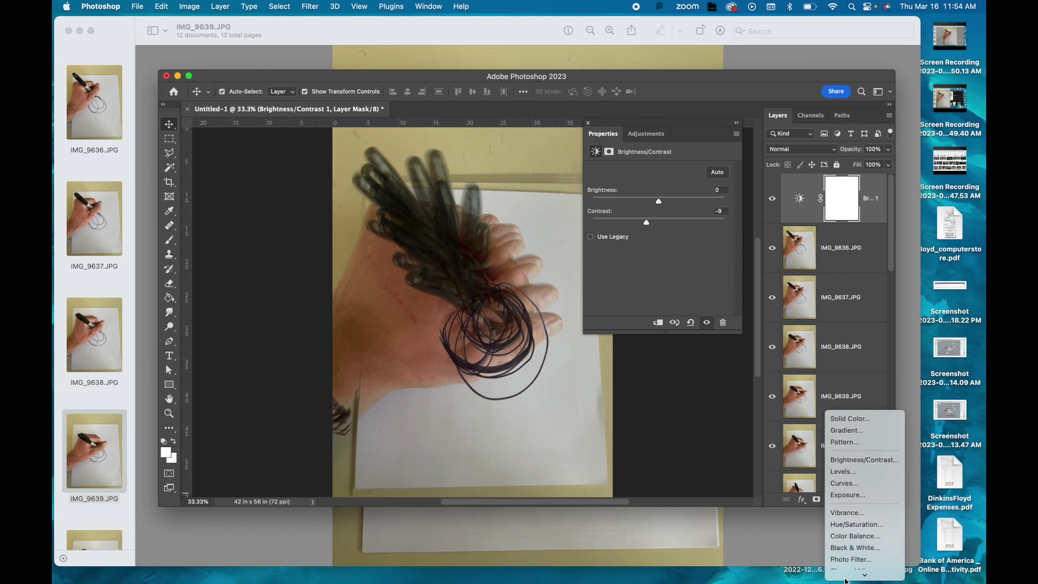
Add a Gradient Map adjustment and make its left gradient stop black
left_click(850, 560)
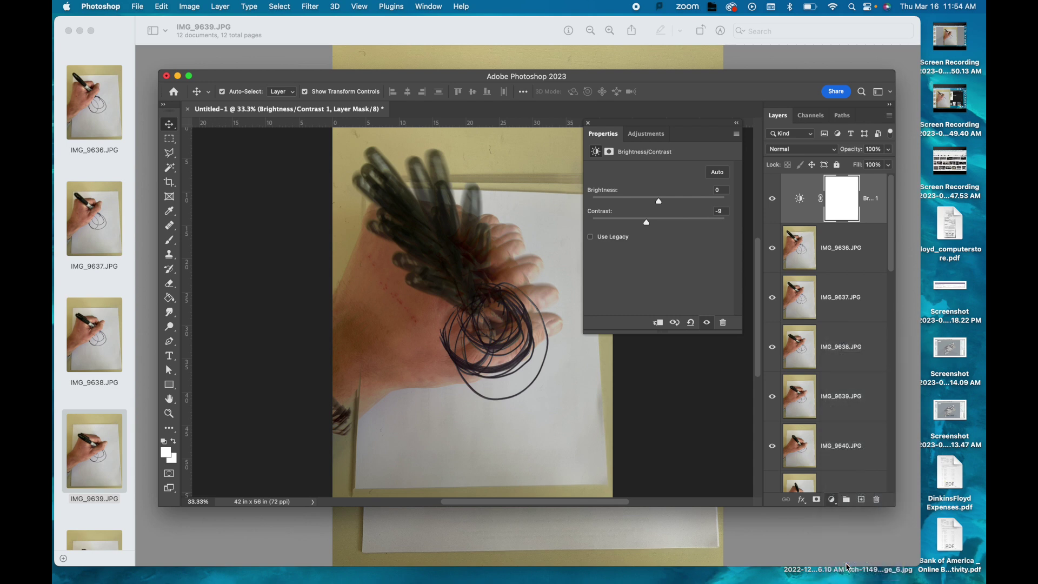
left_click(679, 173)
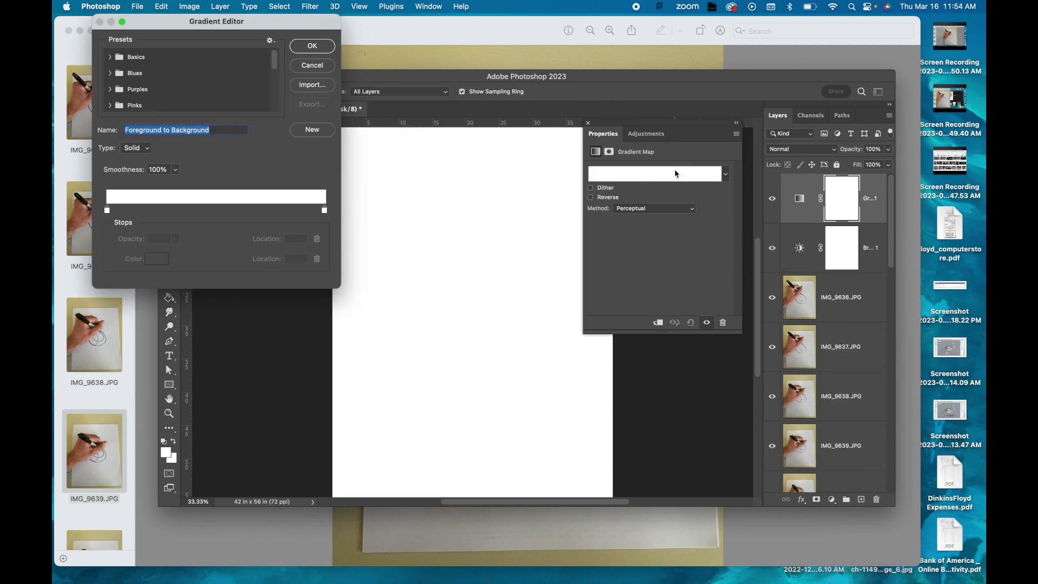
double_click(107, 211)
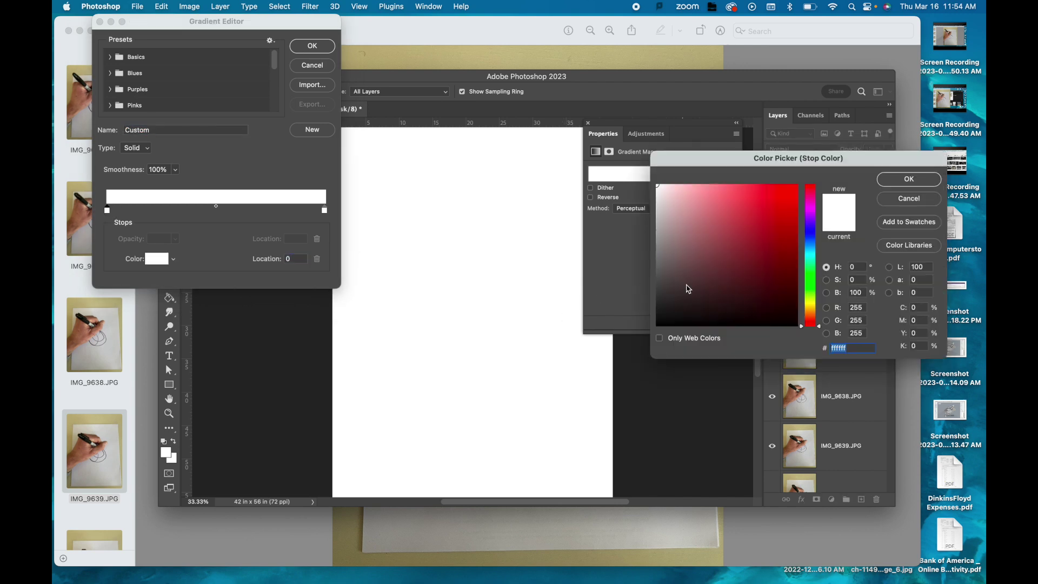
left_click_drag(686, 287, 680, 333)
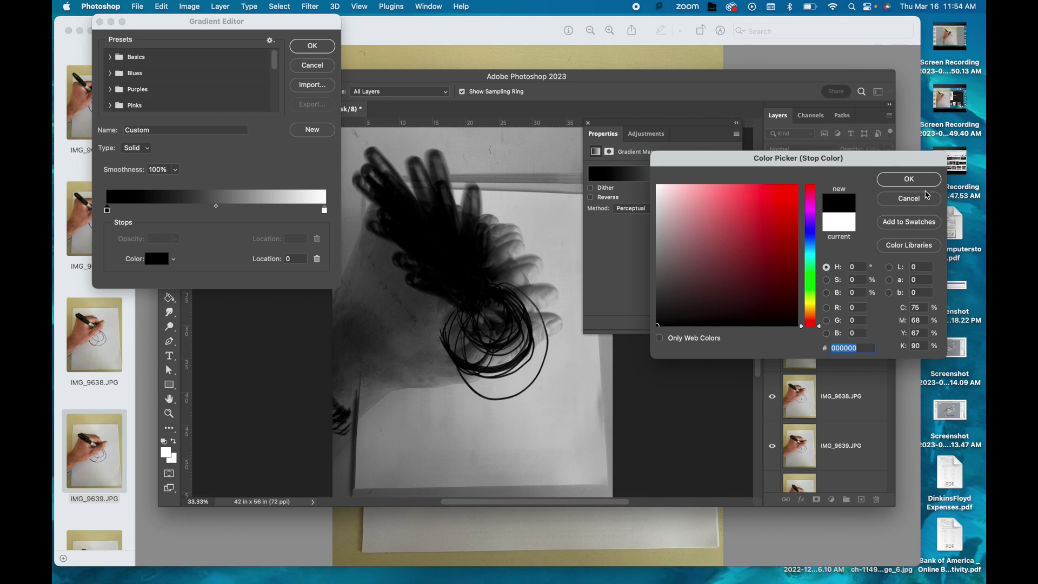
left_click(922, 184)
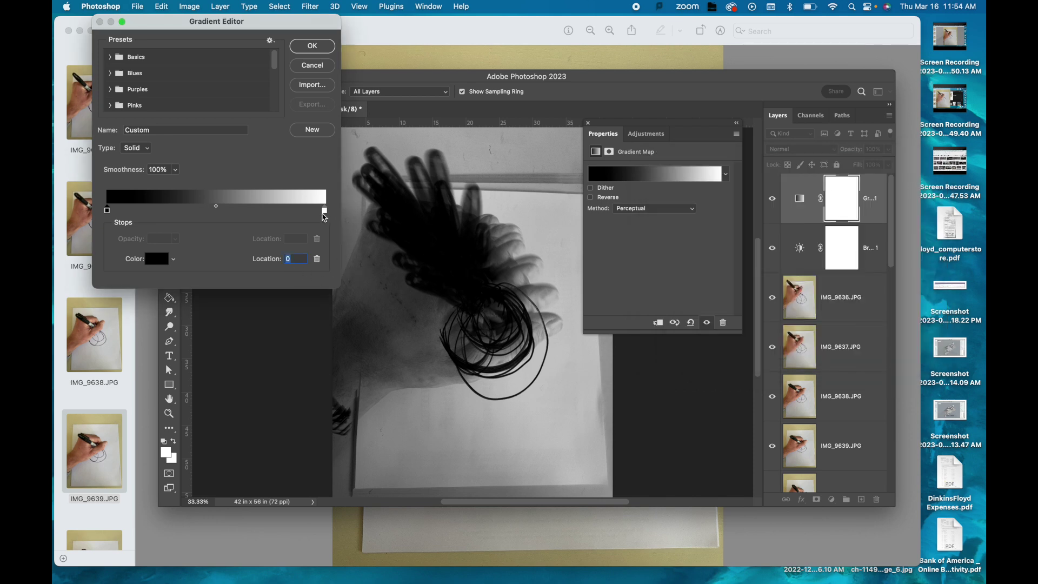
Swap the stops so the gradient runs white to black, inverting the image
left_click_drag(324, 210, 218, 212)
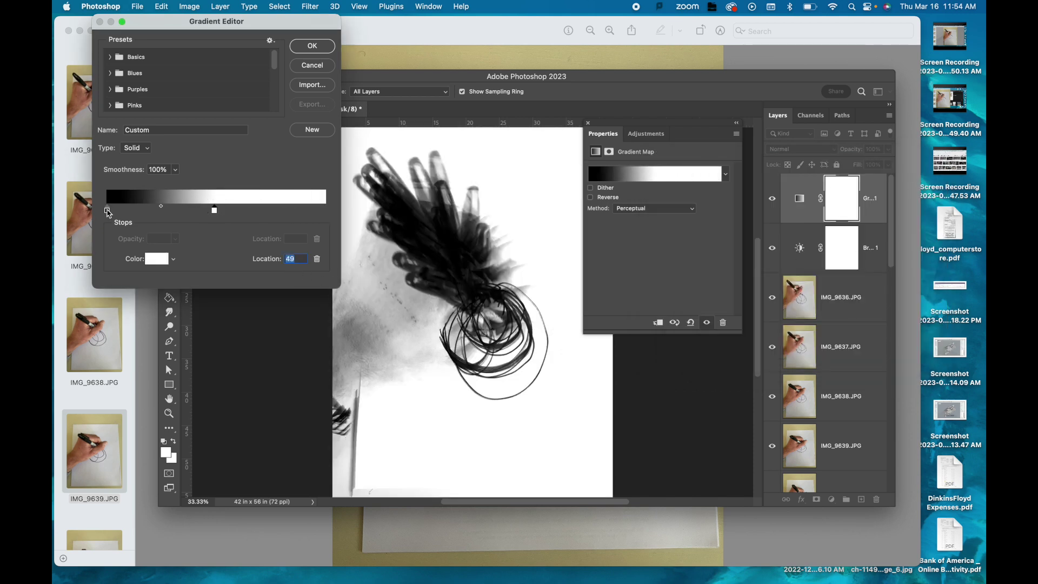
left_click_drag(107, 210, 343, 205)
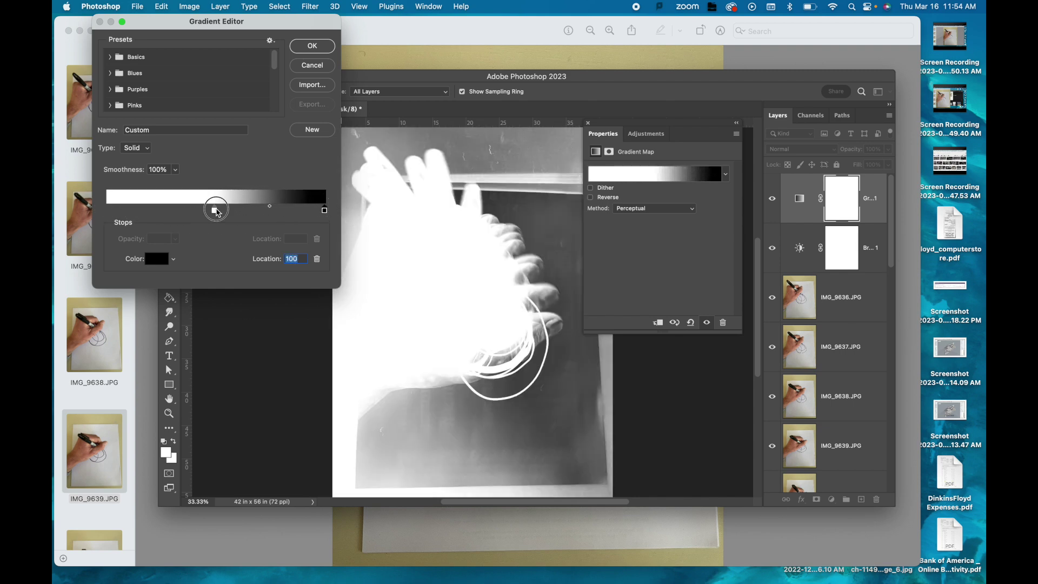
left_click_drag(214, 211, 101, 209)
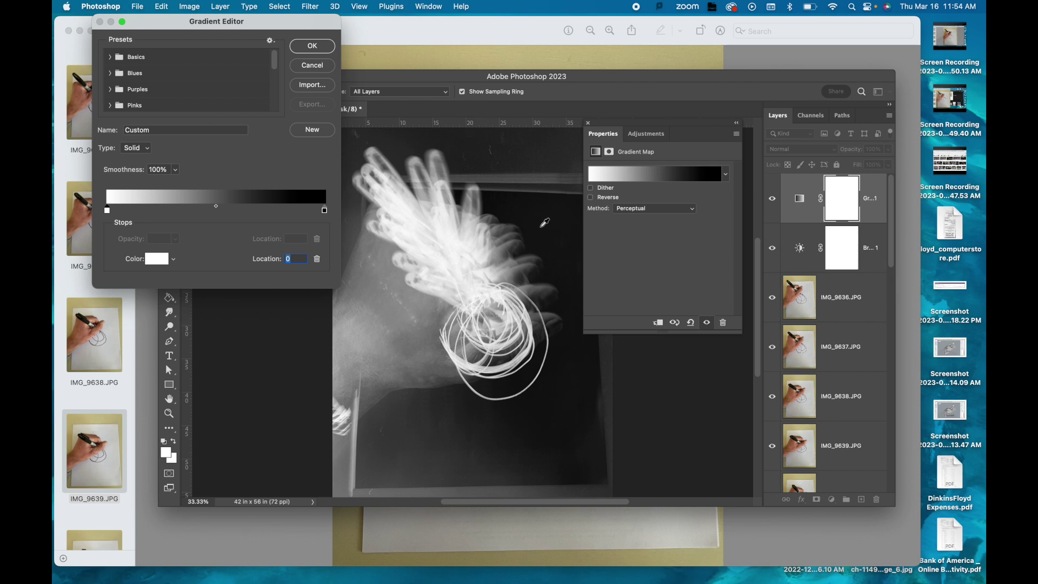
Add a magenta ed52ff stop to the gradient and slide it left to location 32
left_click(254, 213)
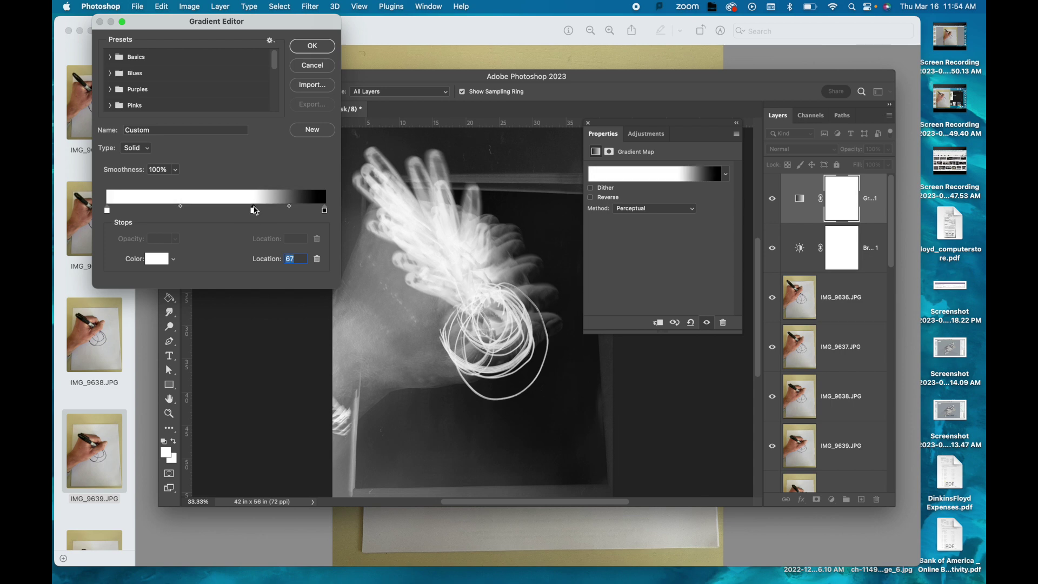
double_click(254, 213)
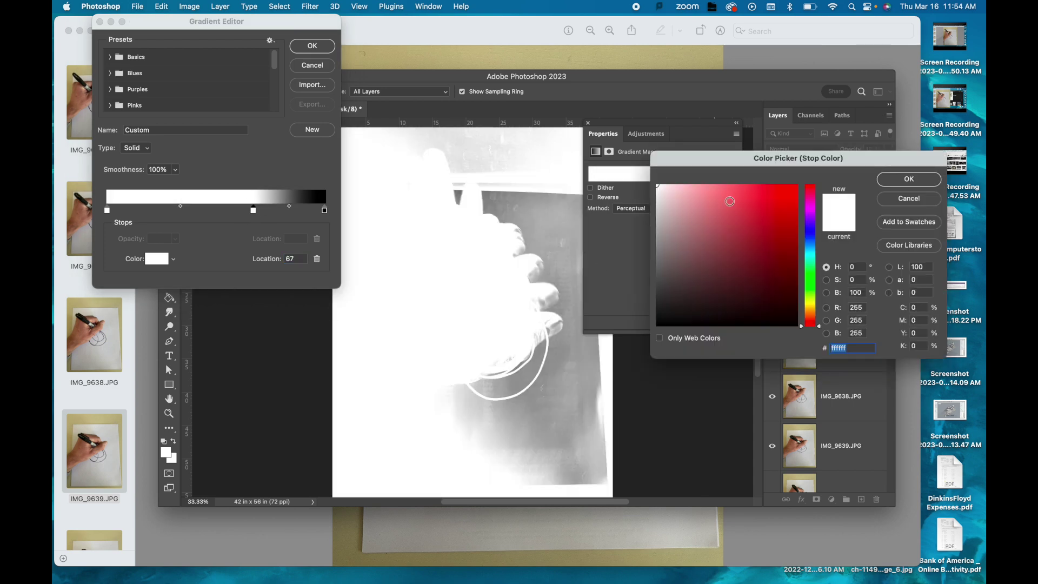
left_click(815, 212)
left_click_drag(792, 204, 738, 185)
left_click(887, 178)
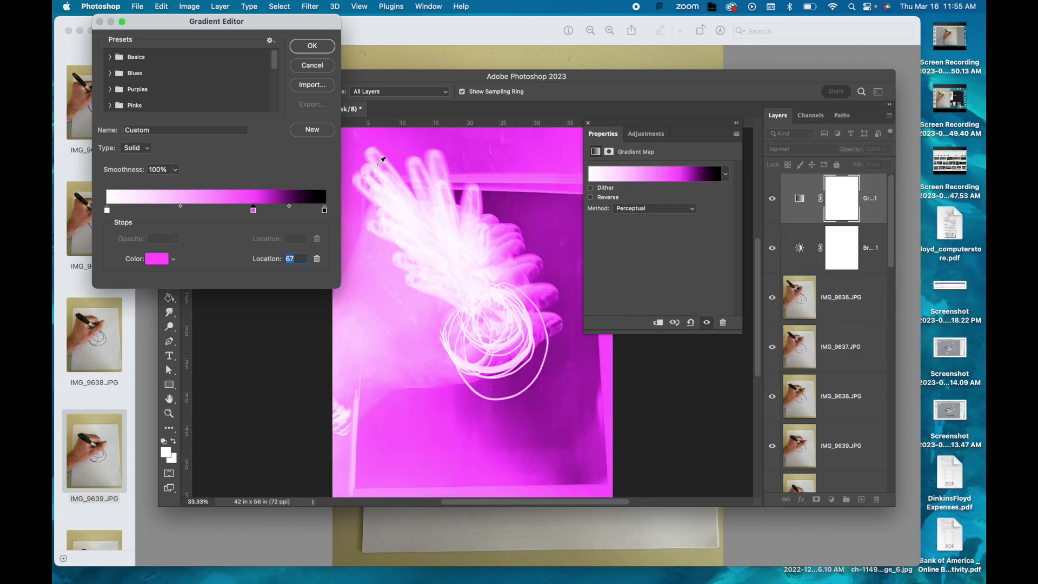
mouse_move(256, 215)
left_mouse_down()
mouse_move(216, 211)
mouse_move(271, 210)
mouse_move(251, 210)
left_mouse_up()
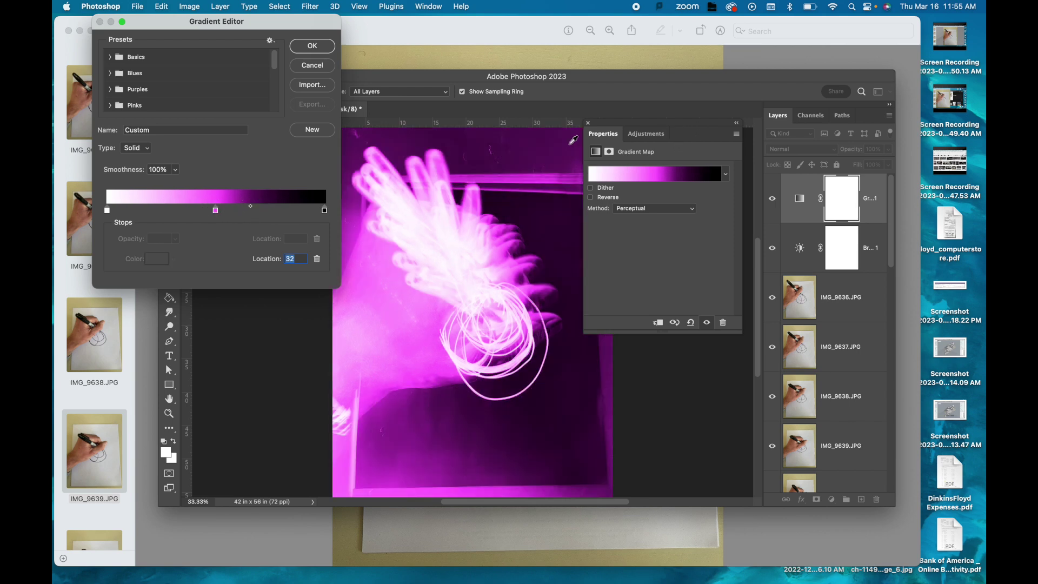
left_click_drag(688, 122, 780, 109)
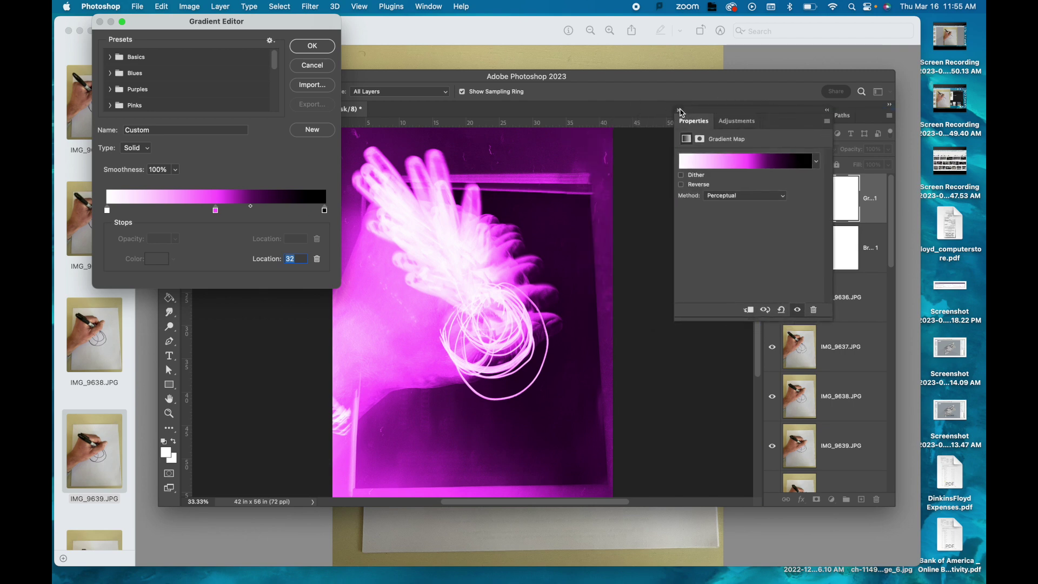
Accept the magenta gradient and select the IMG_9636.JPG layer
left_click(679, 110)
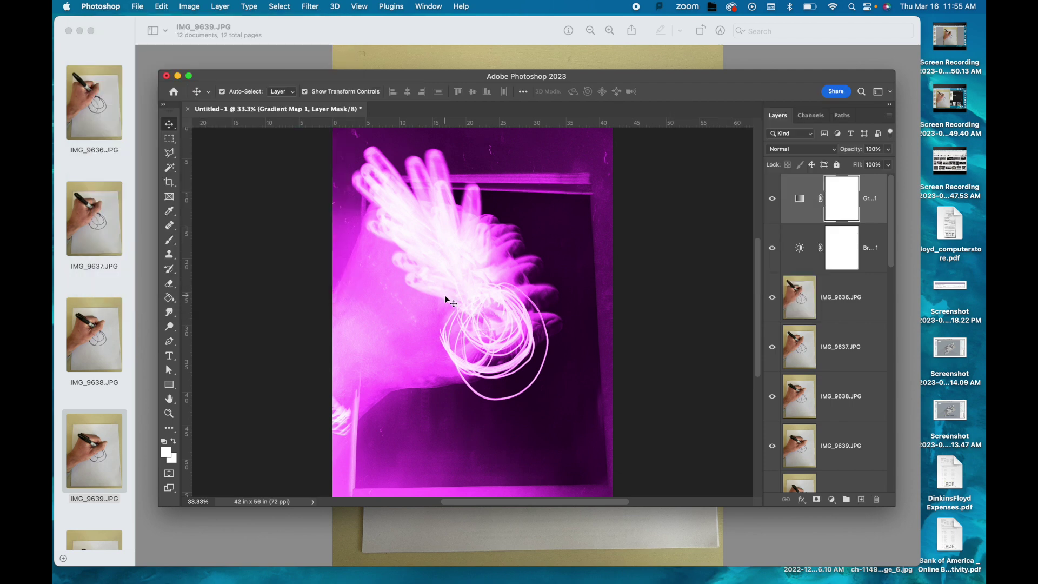
left_click(859, 282)
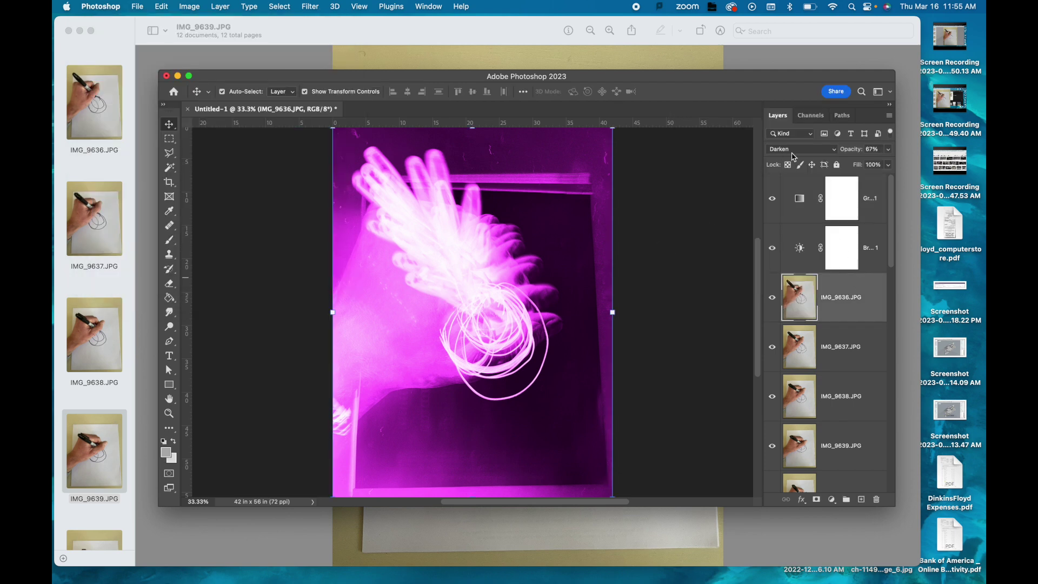